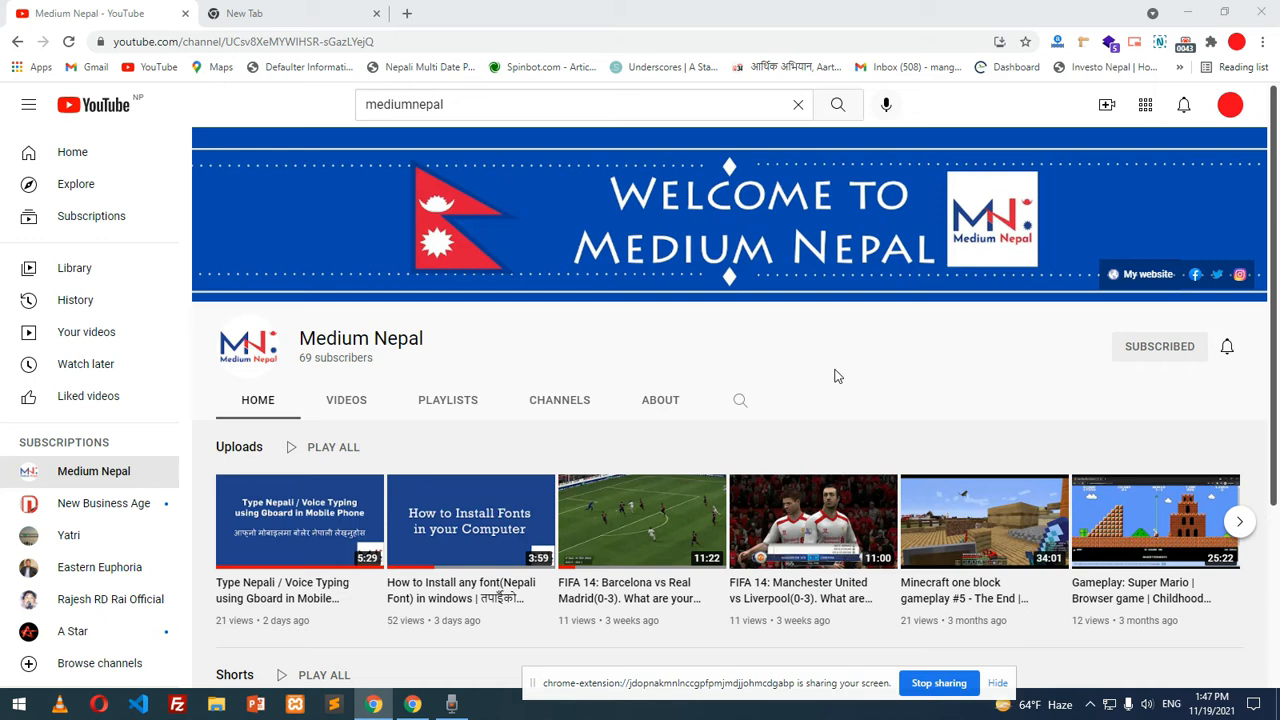
# Switch to the blank new browser tab
pyautogui.click(355, 13)
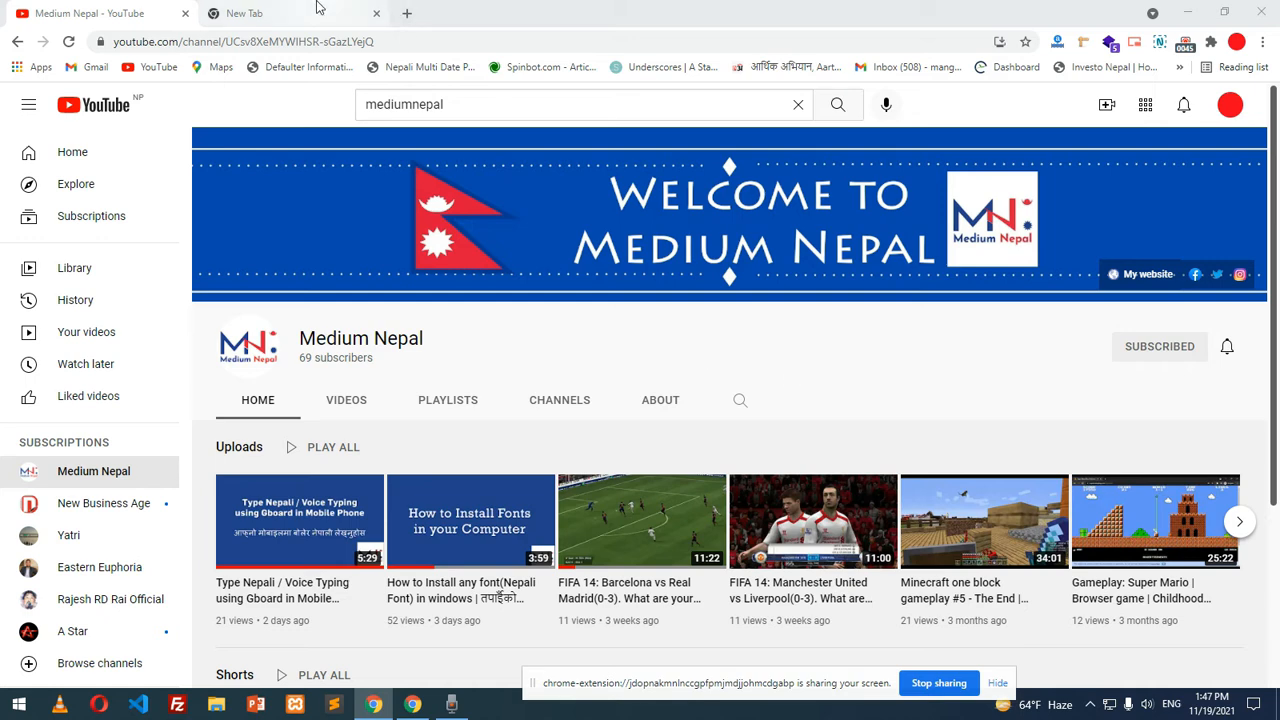
# Search Google for 'anydesk' and open the 'AnyDesk: The Fast Remote Desktop Application' result
pyautogui.click(360, 42)
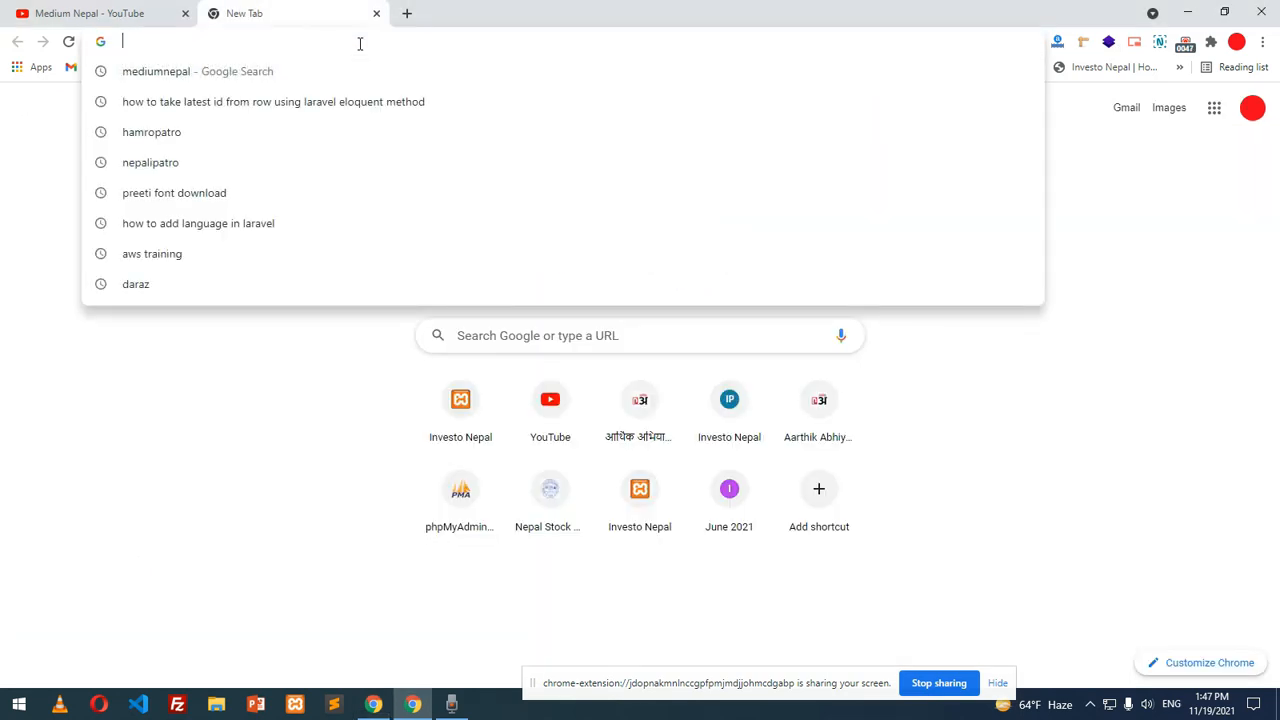
pyautogui.write('anydesk')
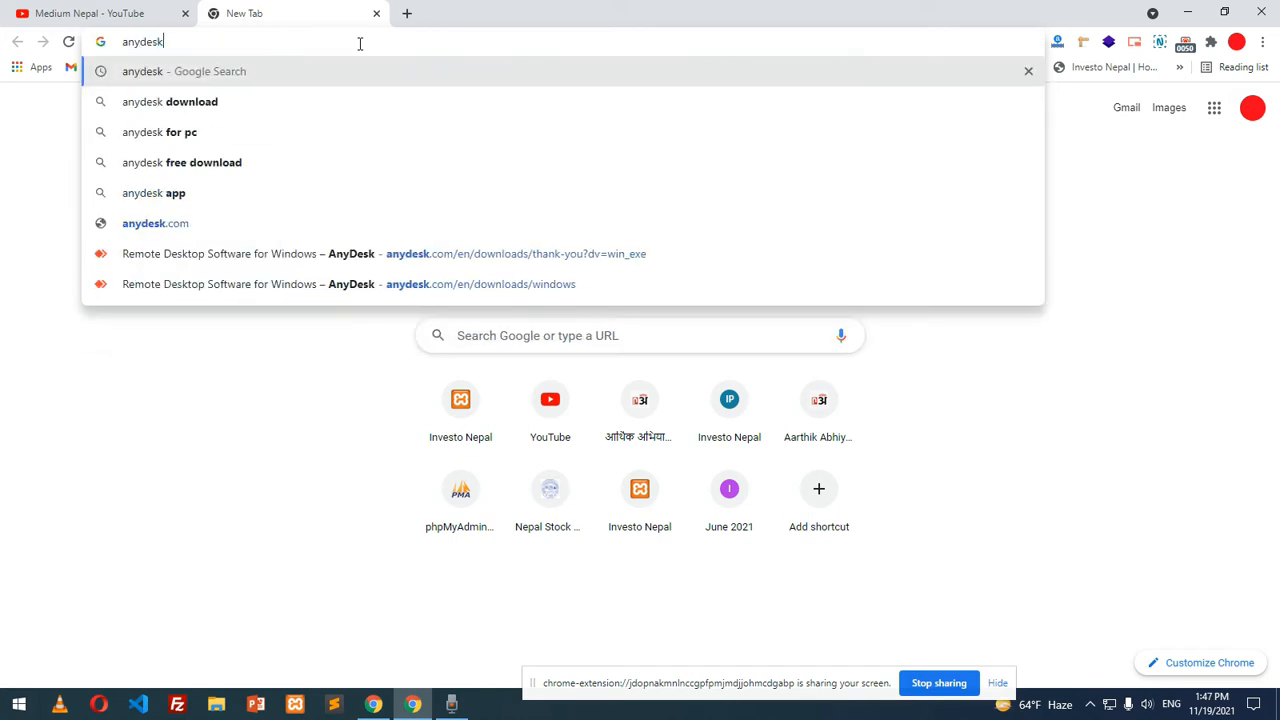
pyautogui.press('Return')
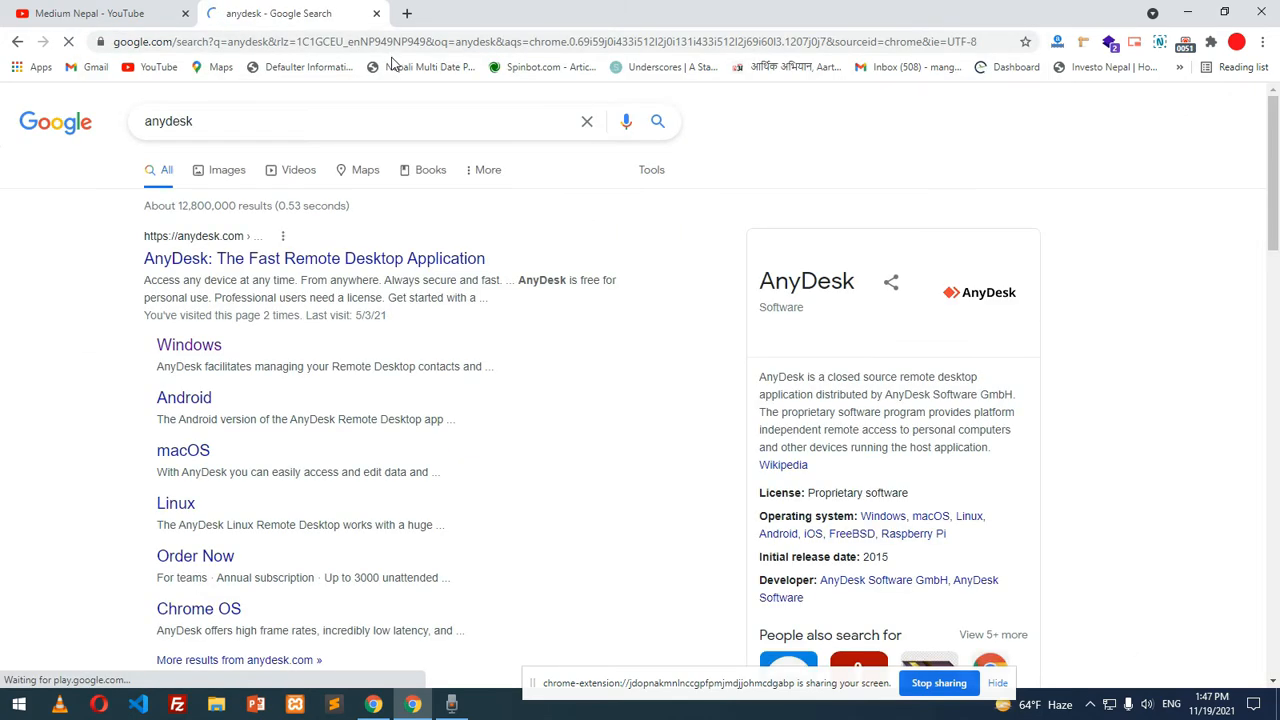
pyautogui.click(266, 268)
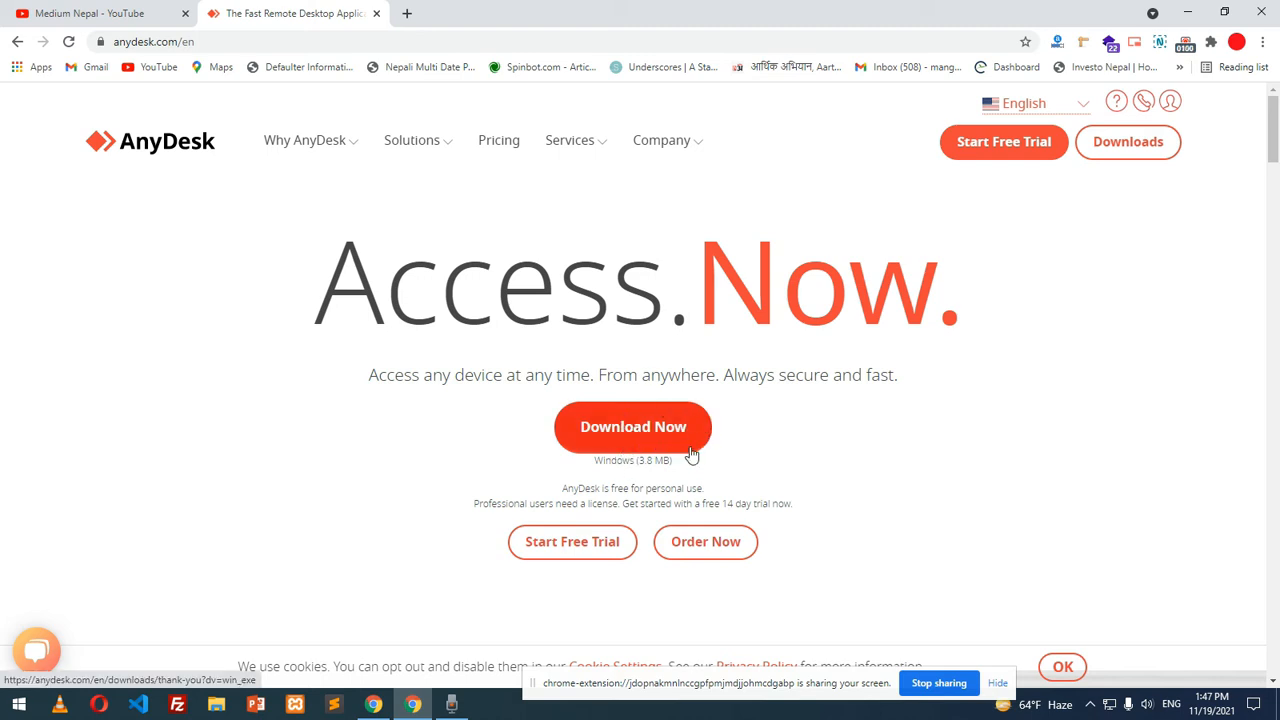
# Download the 3.6 MB AnyDesk.exe installer for Windows from the AnyDesk site
pyautogui.click(632, 437)
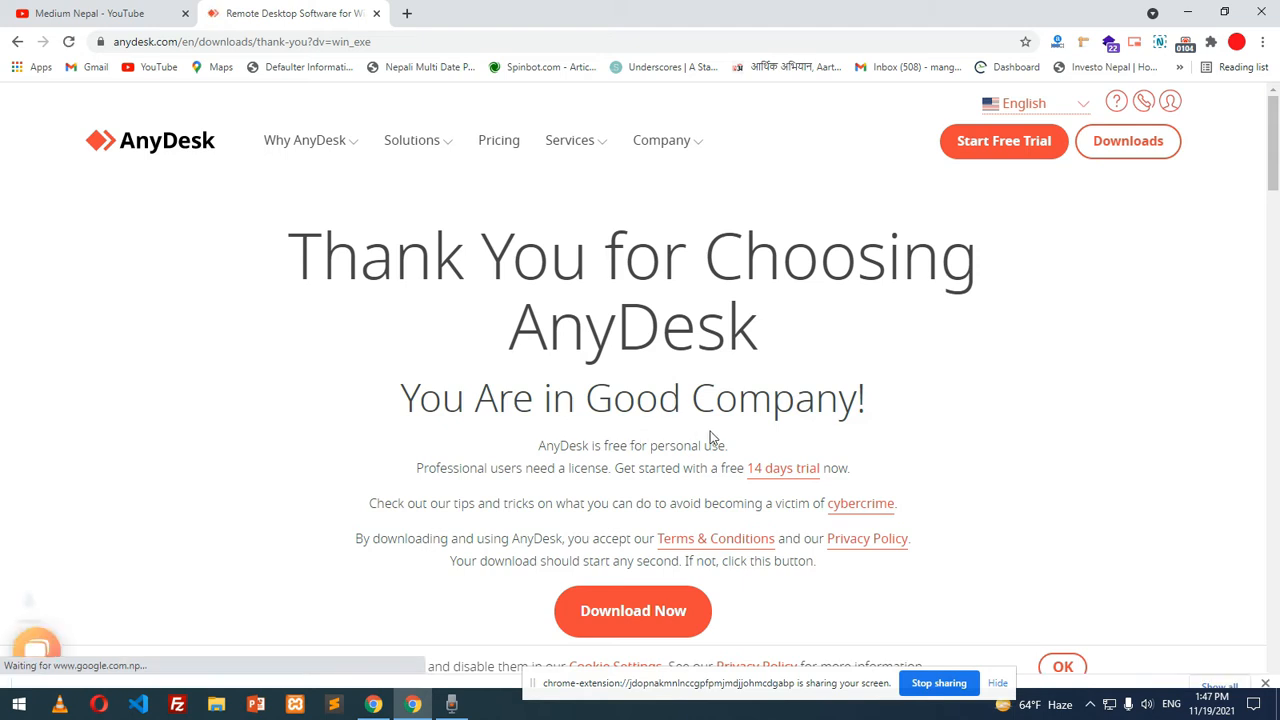
pyautogui.scroll(-2, 712, 437)
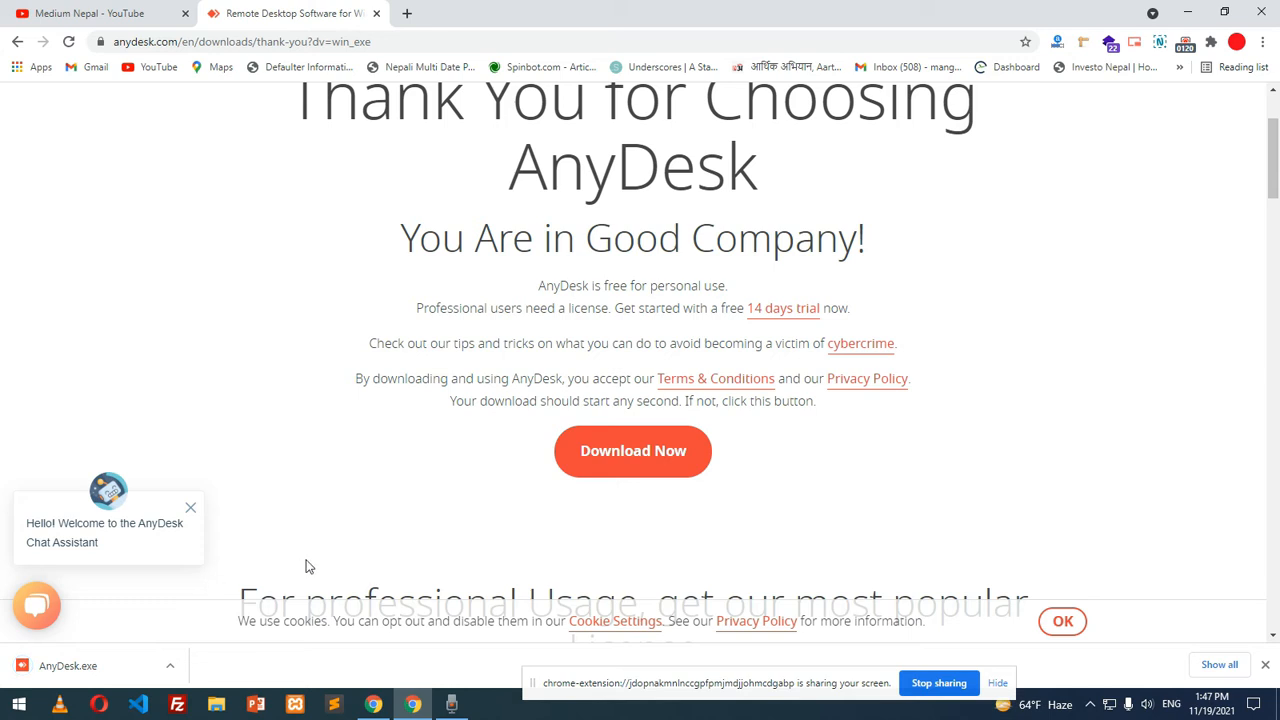
pyautogui.click(178, 664)
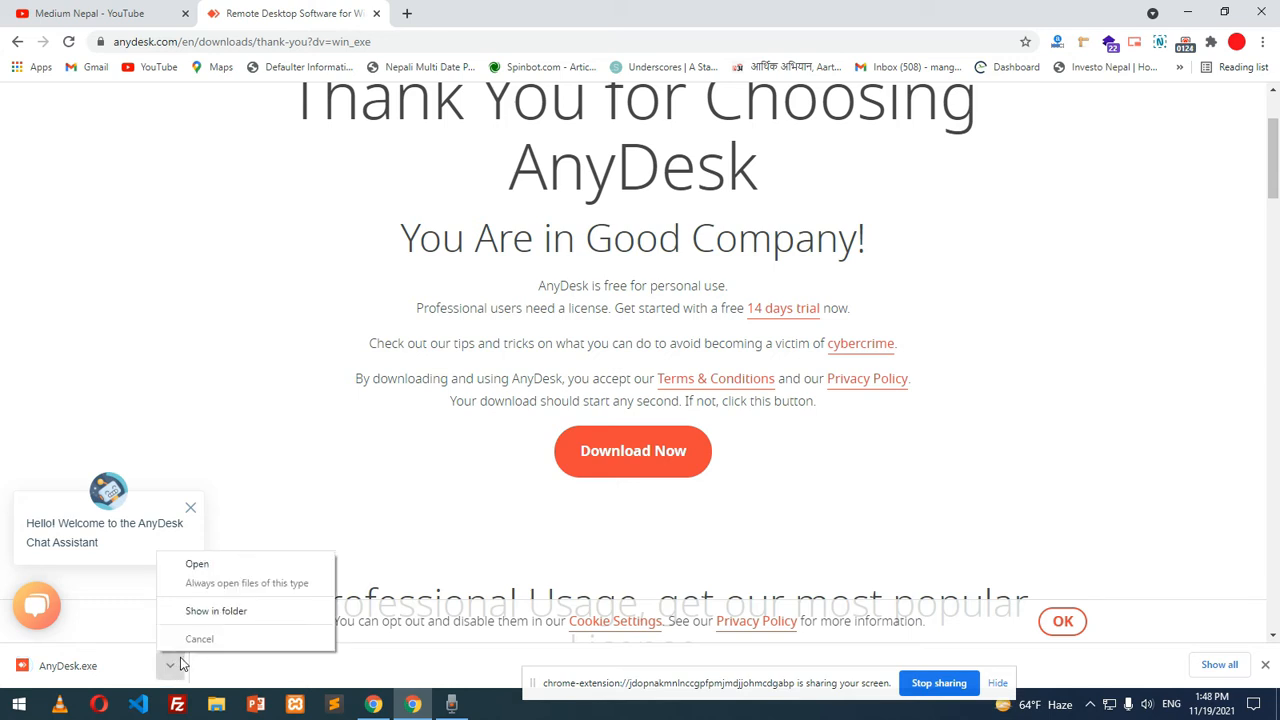
# Launch AnyDesk.exe from the Downloads folder, allowing it through the security warning
pyautogui.click(197, 612)
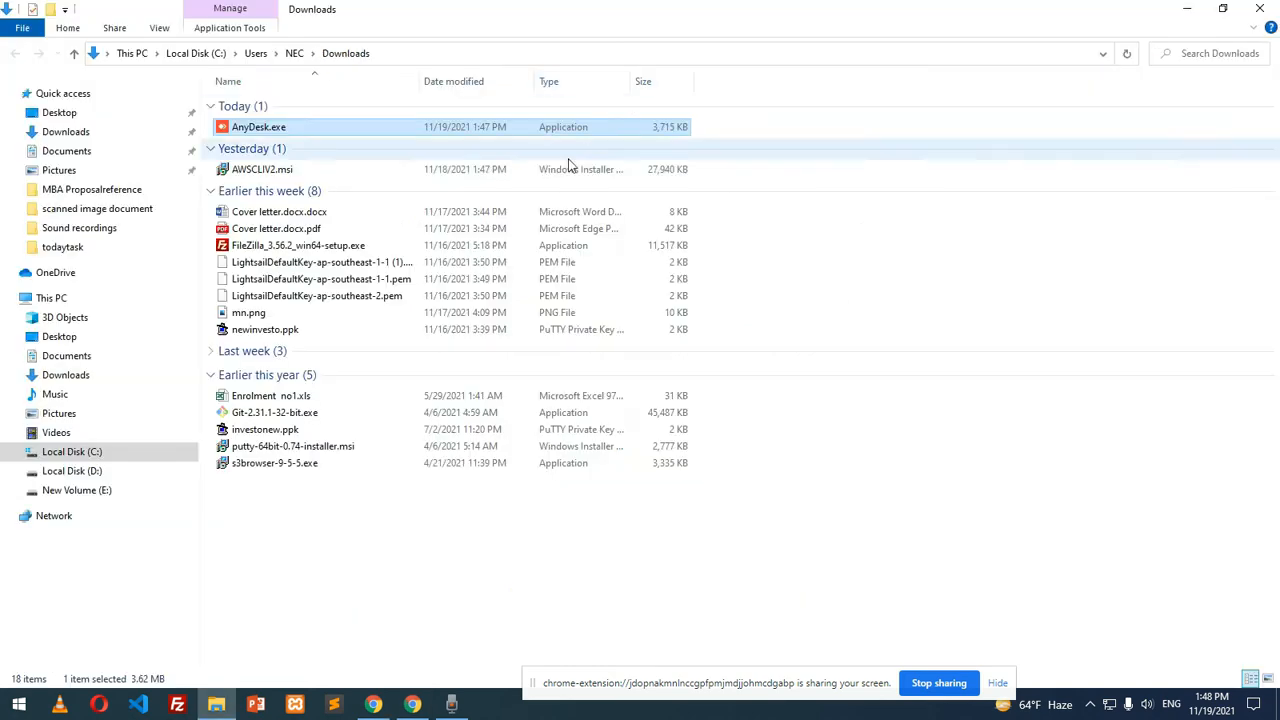
pyautogui.doubleClick(310, 131)
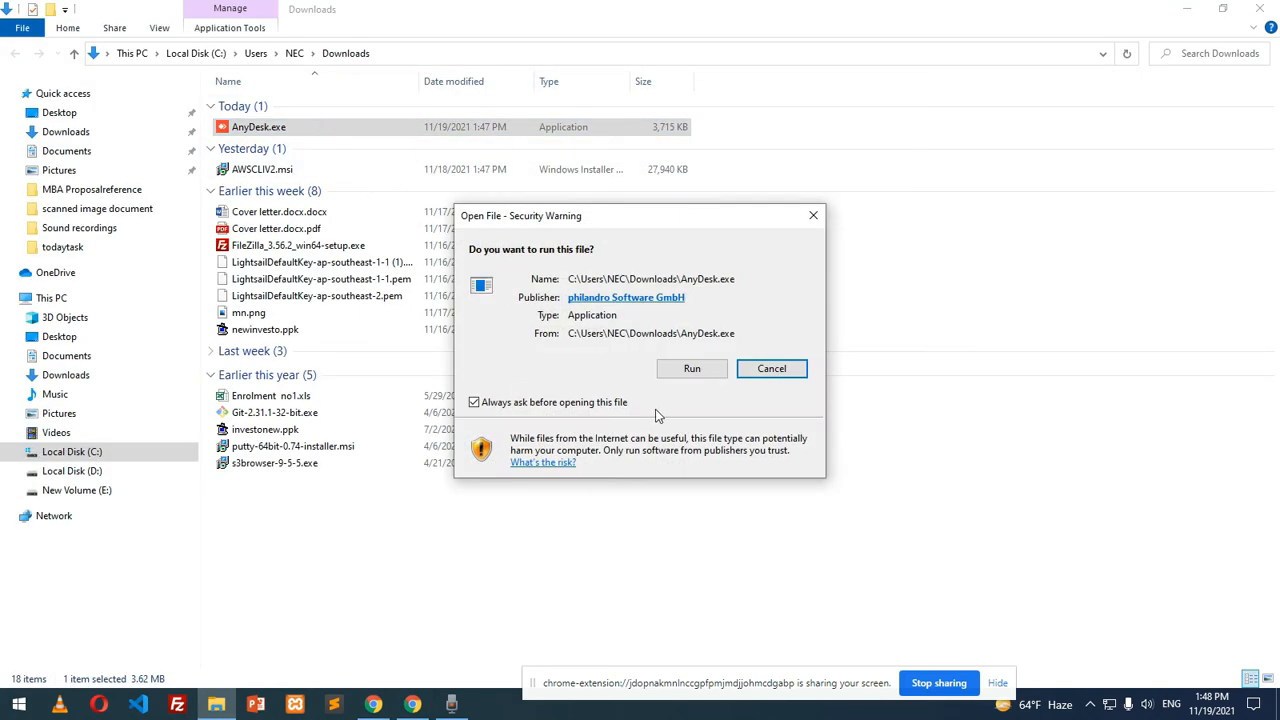
pyautogui.click(688, 372)
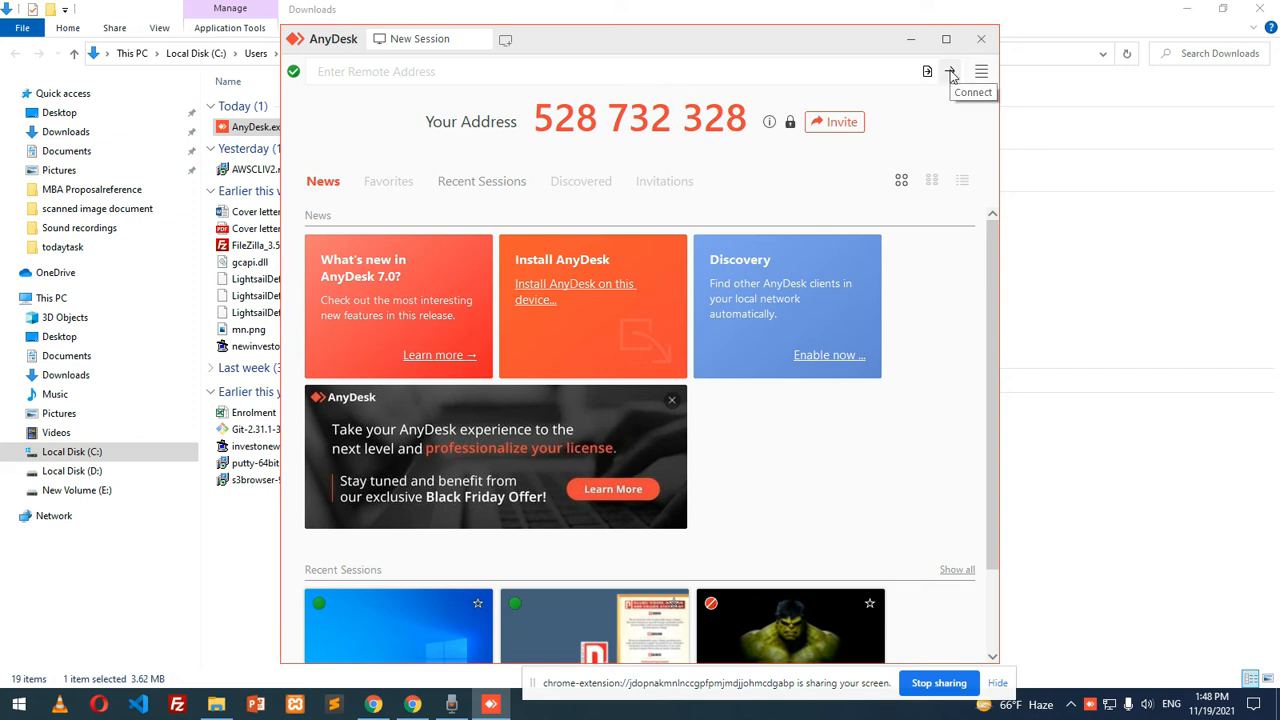
# Enter the remote device's AnyDesk address and connect to it
pyautogui.click(703, 72)
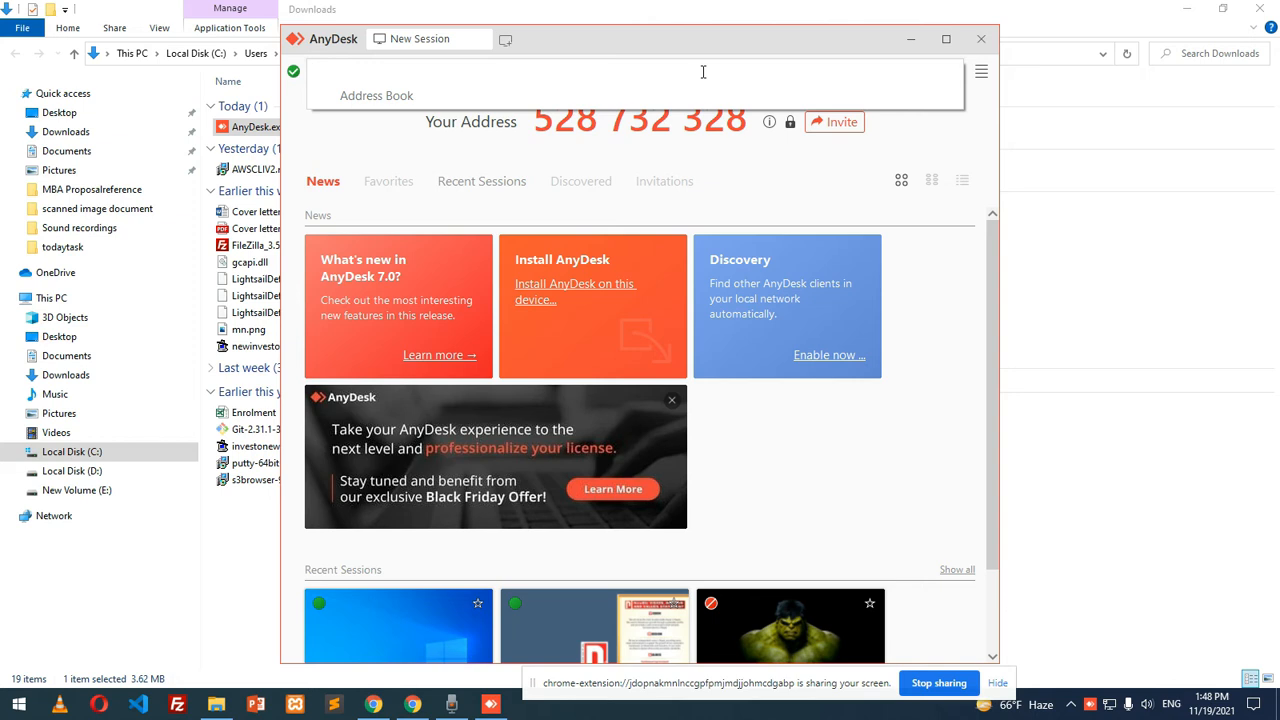
pyautogui.click(385, 130)
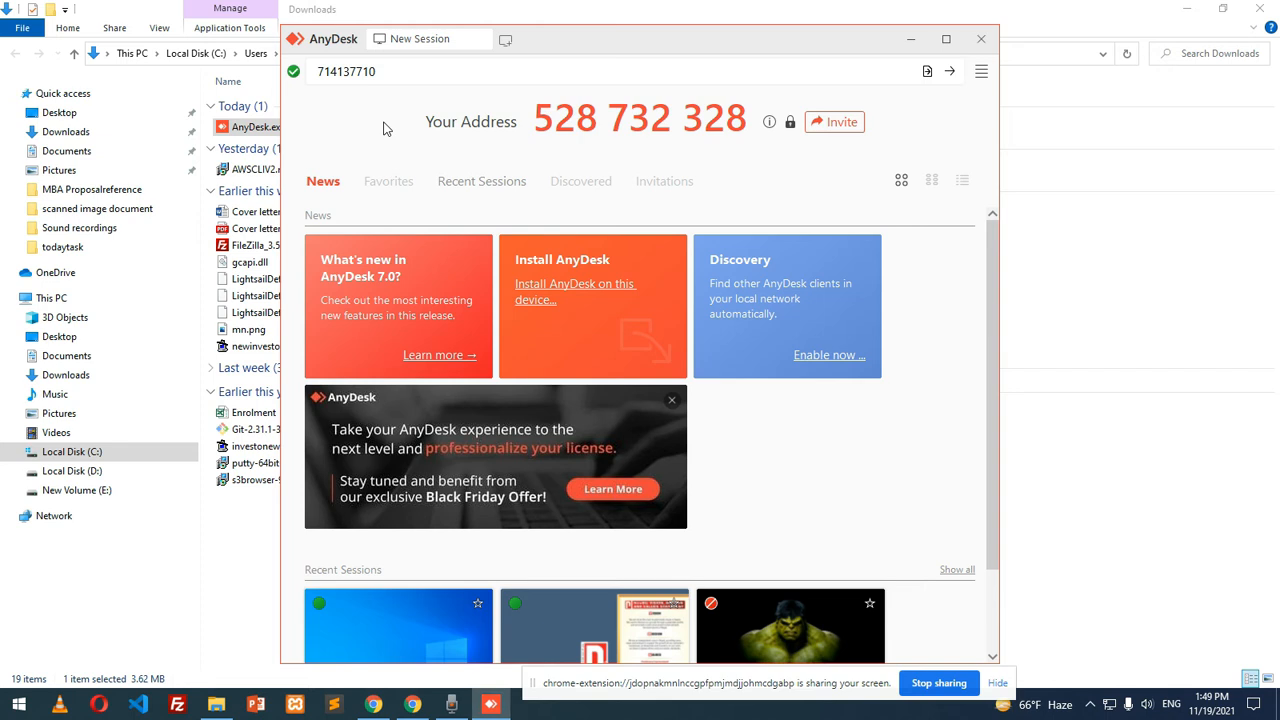
pyautogui.click(954, 78)
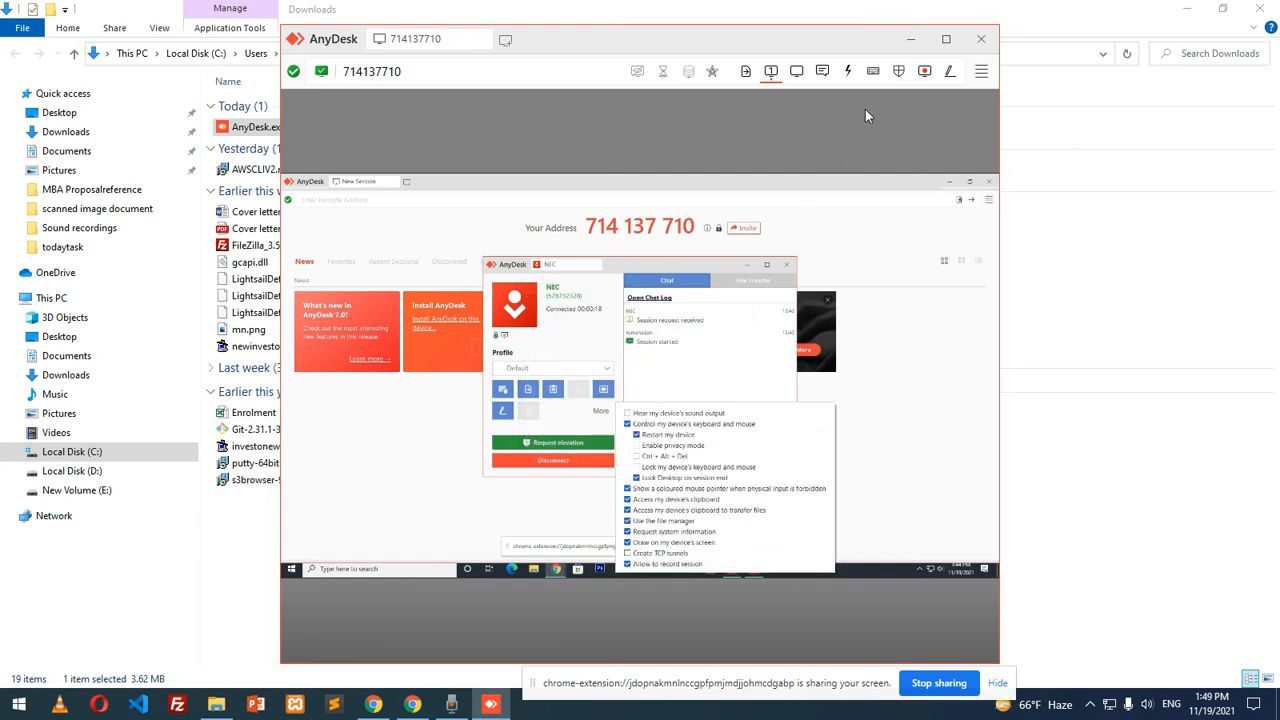
# Enlarge the remote session, check its permissions, and bring the remote Chrome window forward
pyautogui.click(945, 39)
pyautogui.click(579, 431)
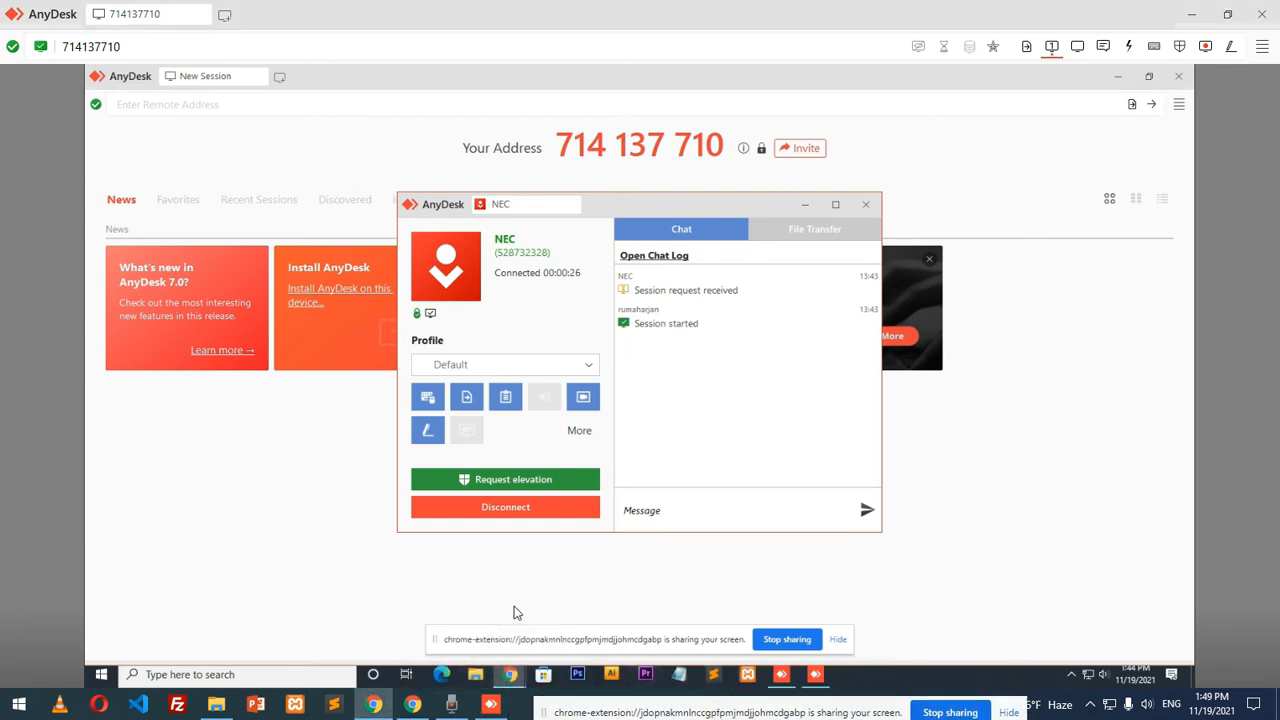
pyautogui.moveTo(510, 674)
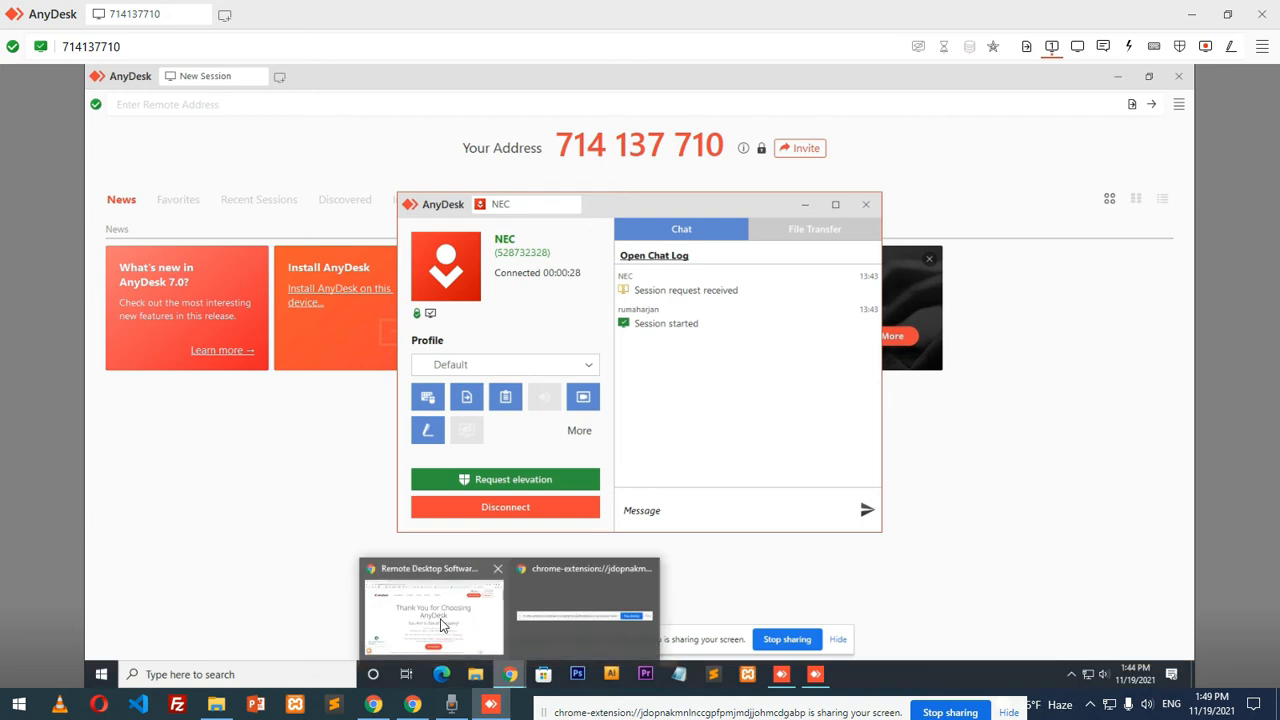
pyautogui.click(447, 628)
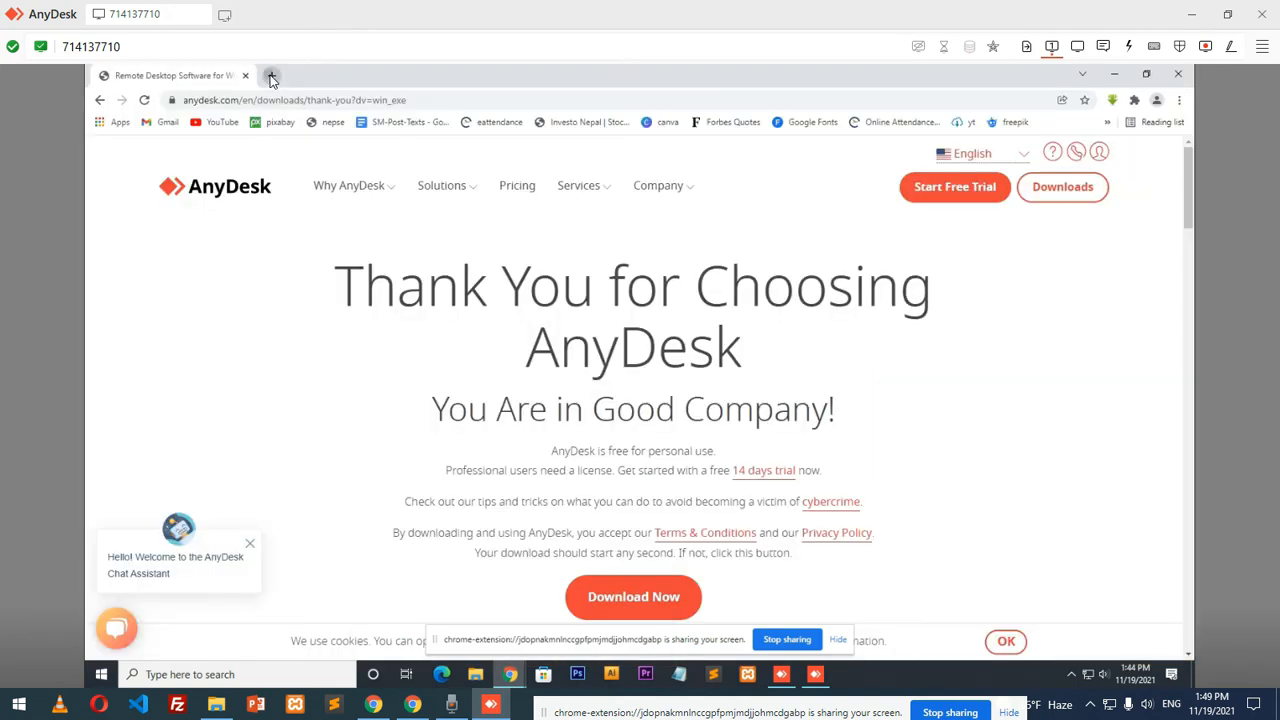
# Open a new tab in the remote Chrome and load youtube.com
pyautogui.click(271, 76)
pyautogui.click(290, 99)
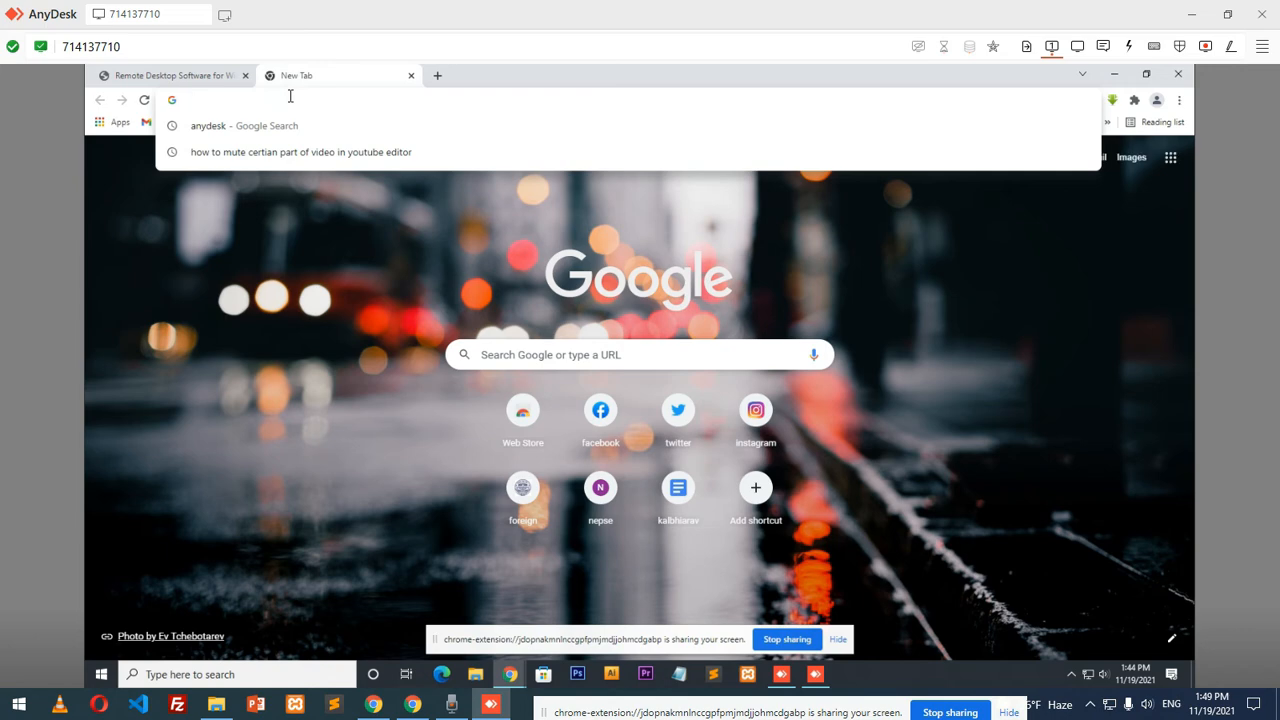
pyautogui.write('youtube')
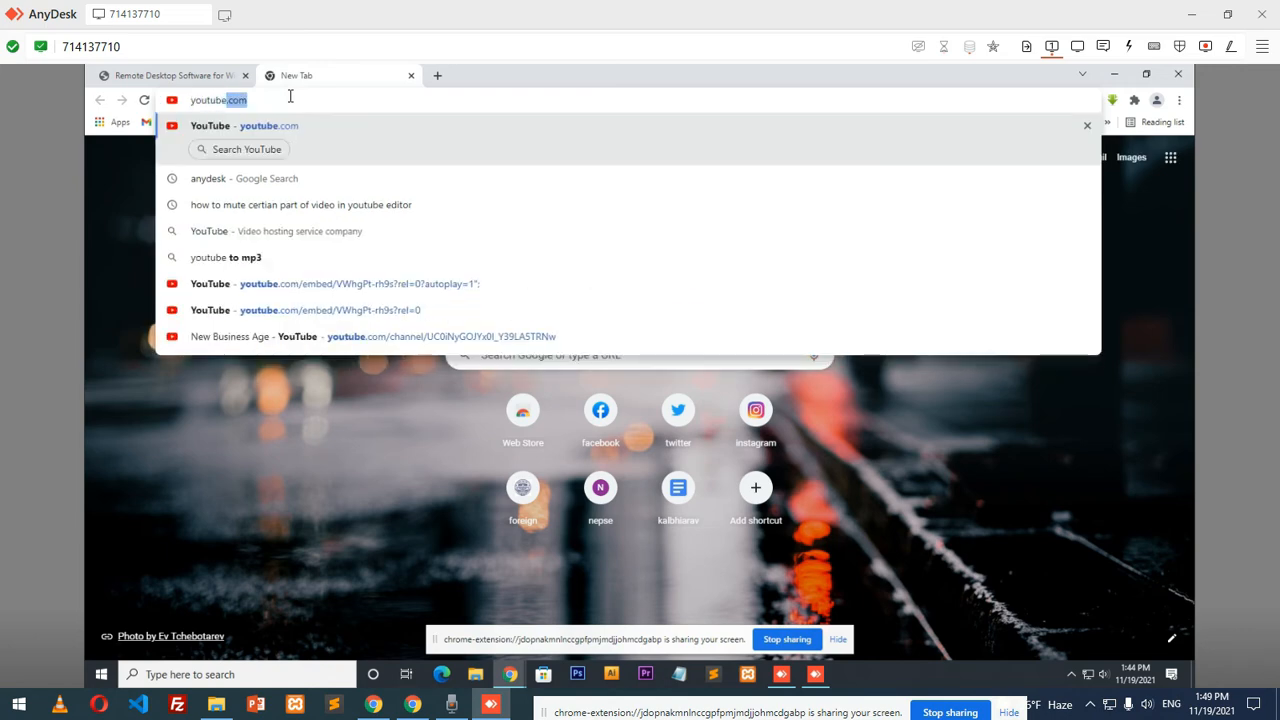
pyautogui.press('Return')
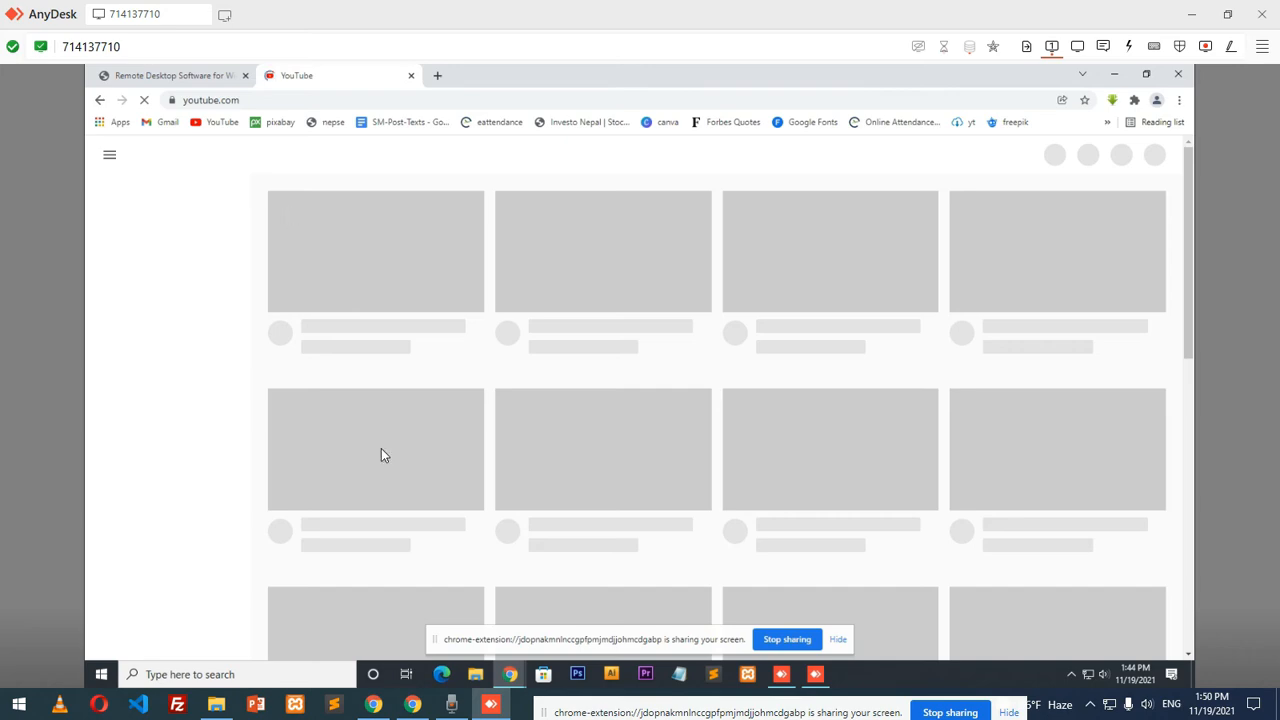
# Search YouTube for 'mediumnepal' in the remote browser
pyautogui.click(505, 705)
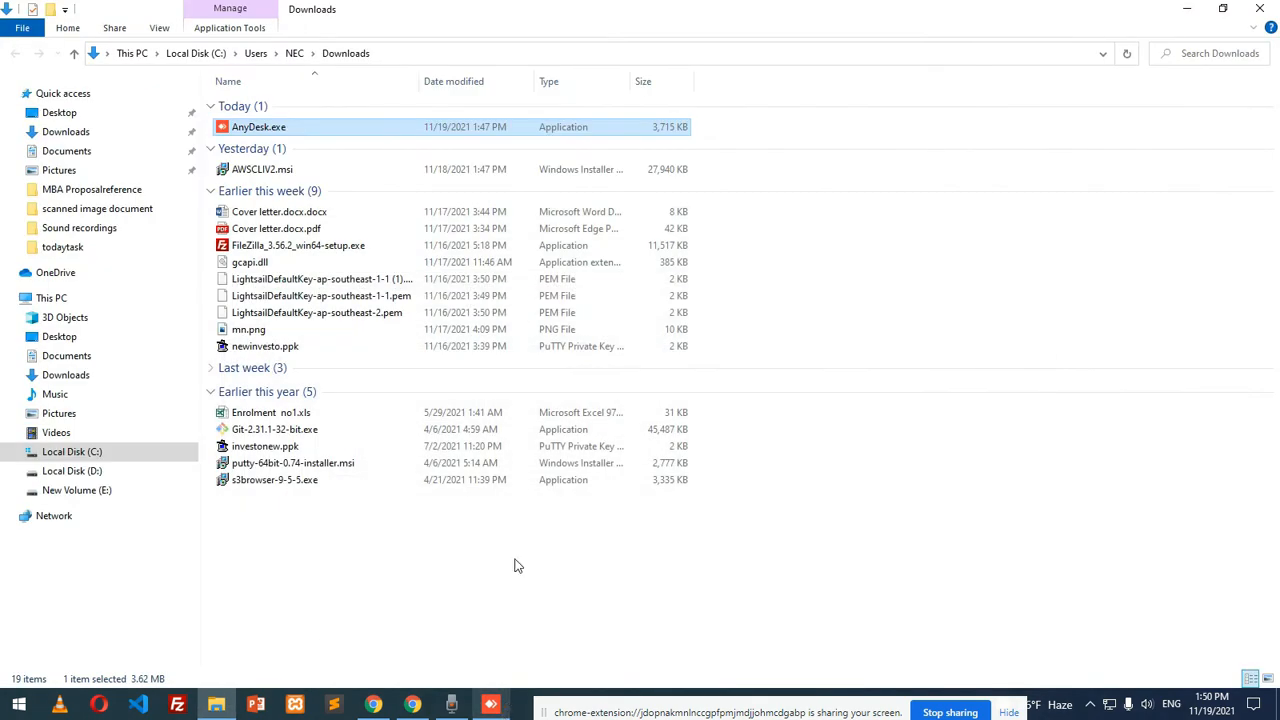
pyautogui.click(490, 705)
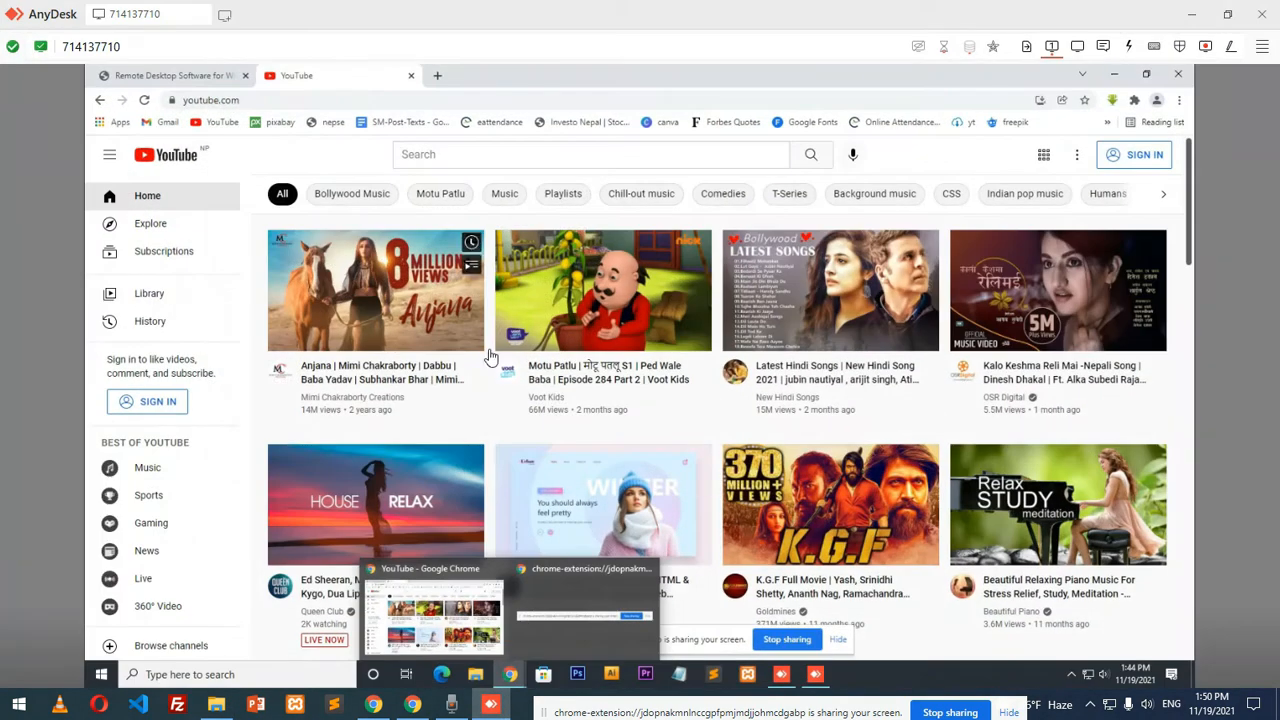
pyautogui.click(427, 156)
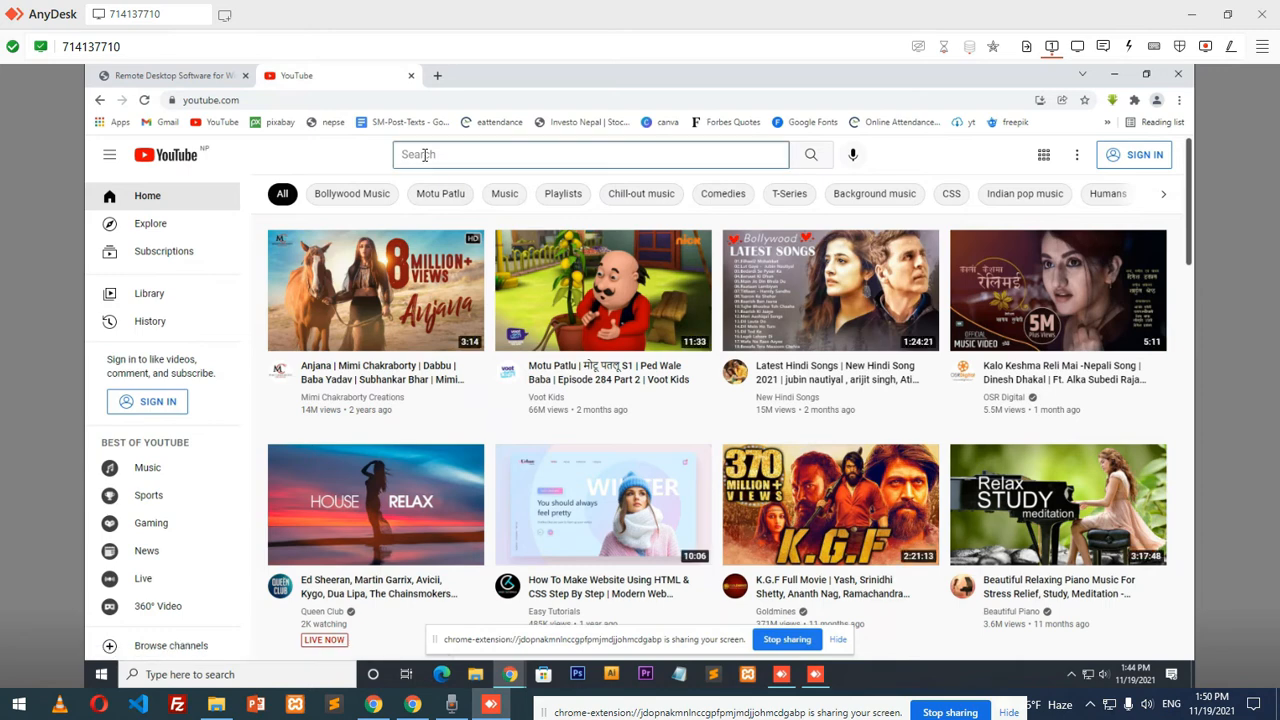
pyautogui.write('mediumnepal')
pyautogui.press('Return')
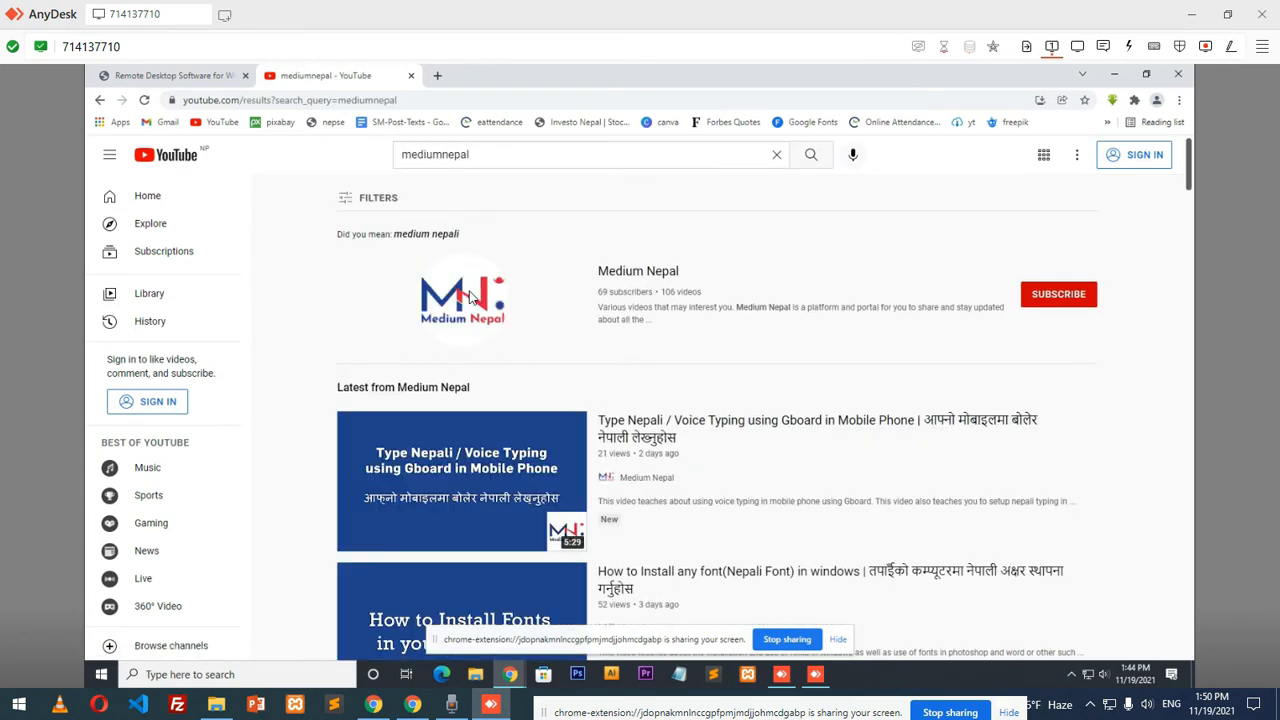
# Open the Medium Nepal channel page from the search results and look over it
pyautogui.click(473, 302)
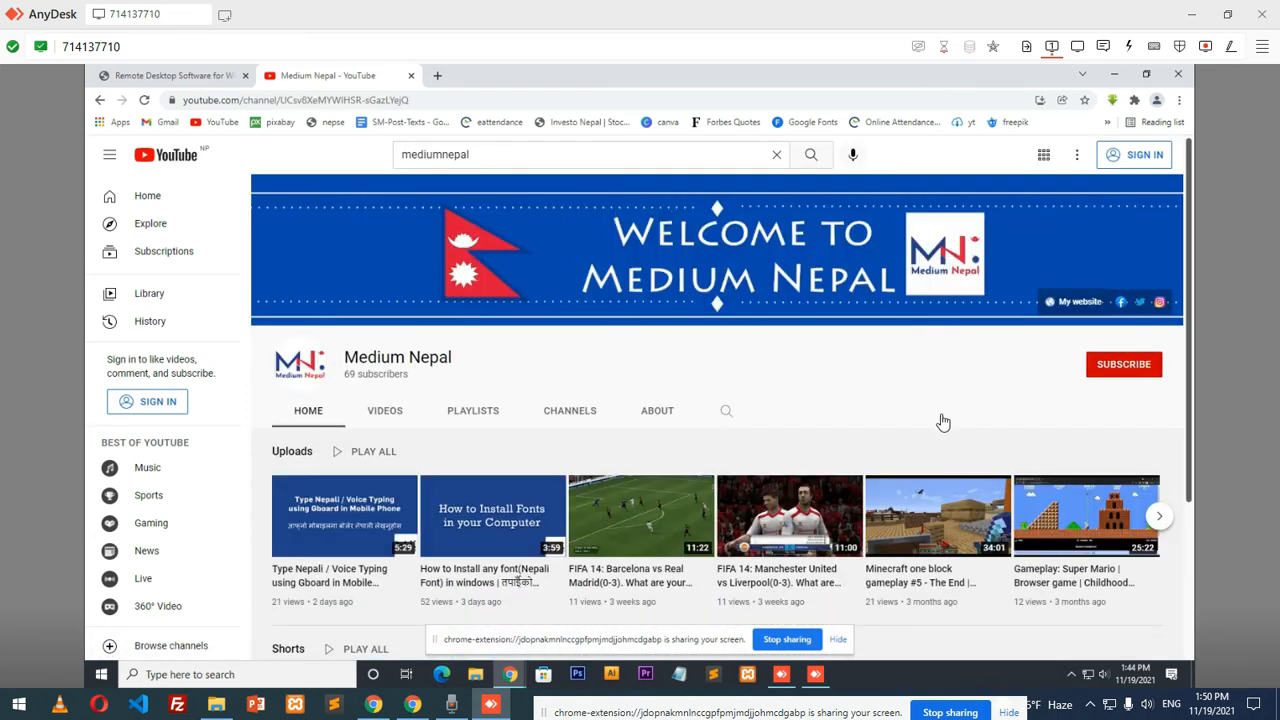
pyautogui.scroll(-3, 946, 423)
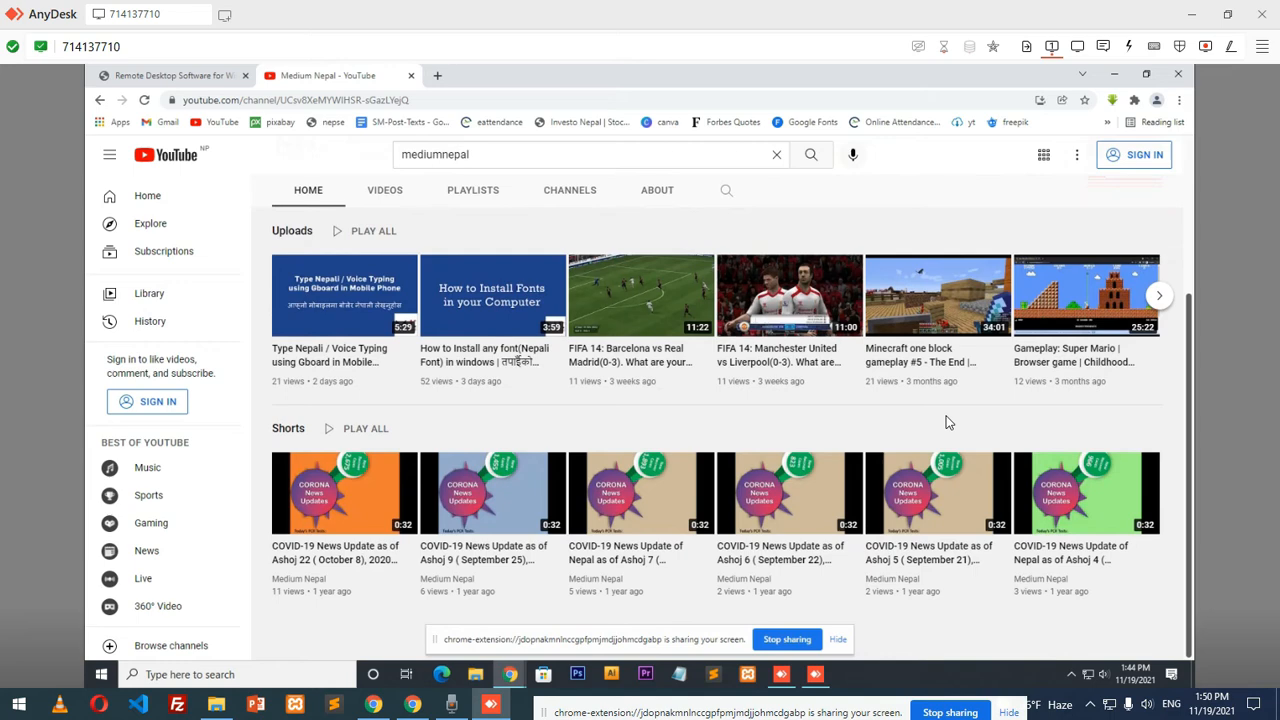
pyautogui.scroll(3, 865, 393)
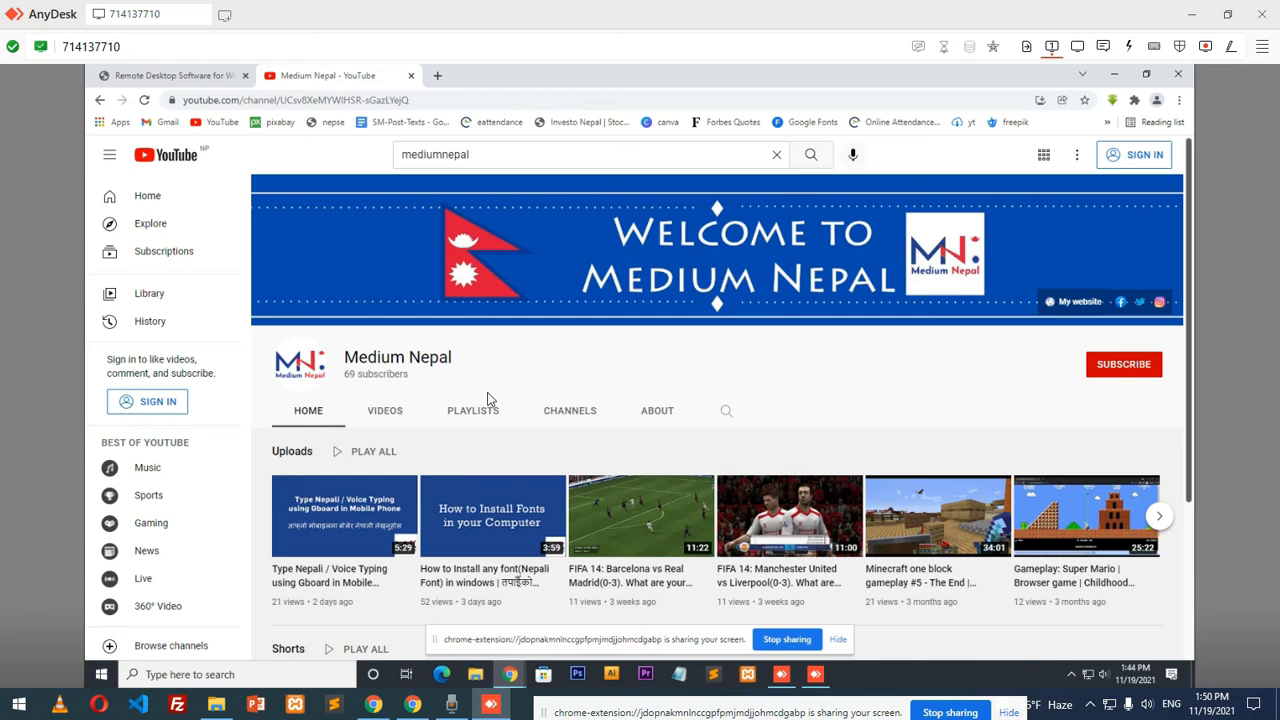
pyautogui.press('super')
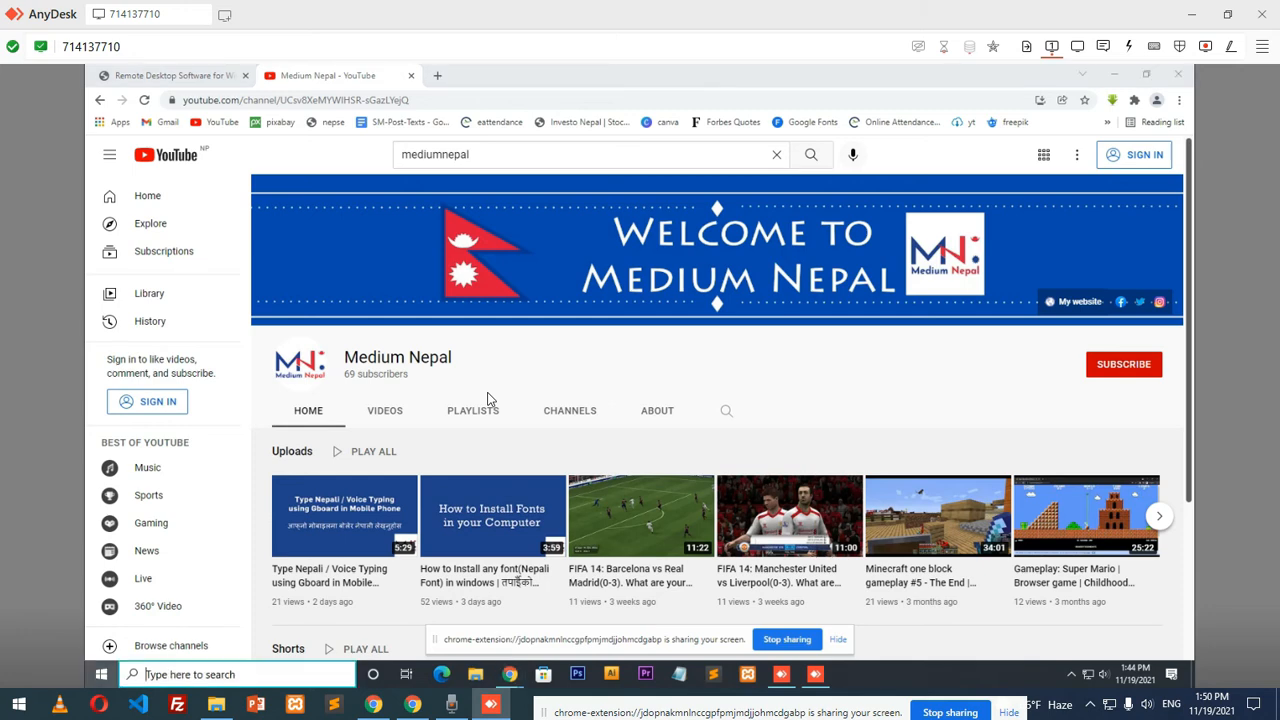
# Launch Command Prompt on the remote PC via the cmd search and run ipconfig
pyautogui.press('super')
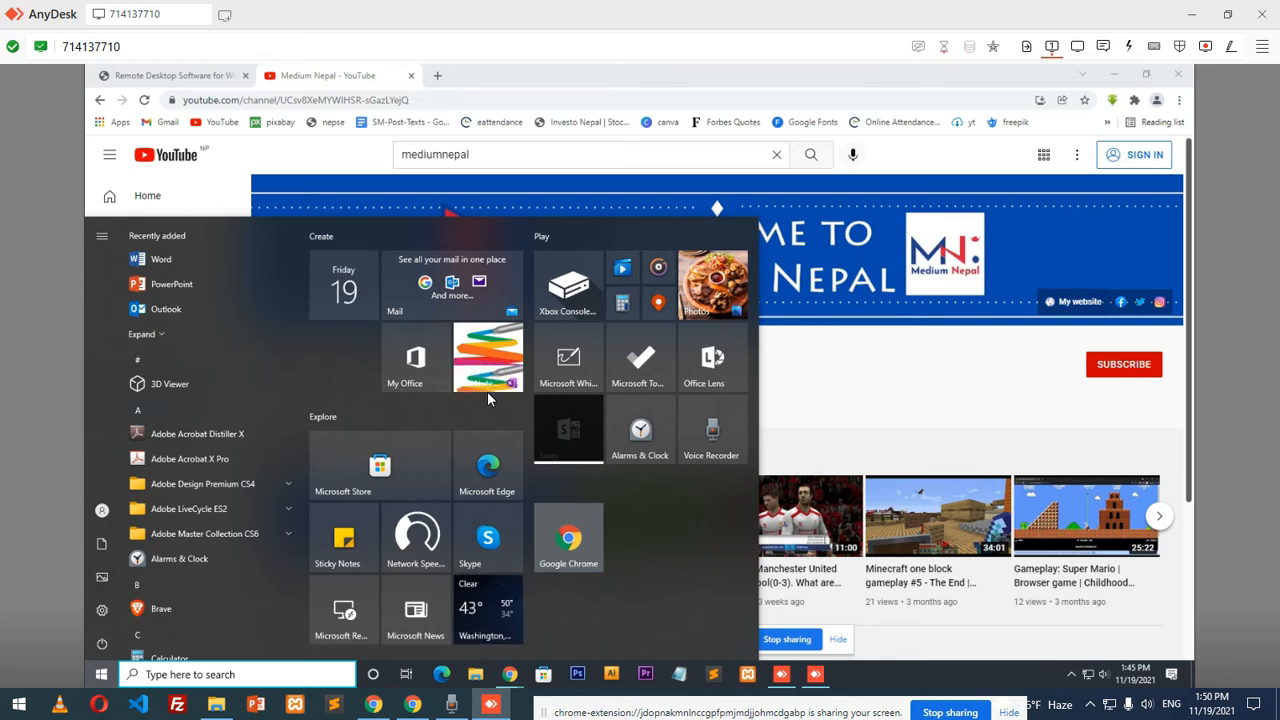
pyautogui.write('cmd')
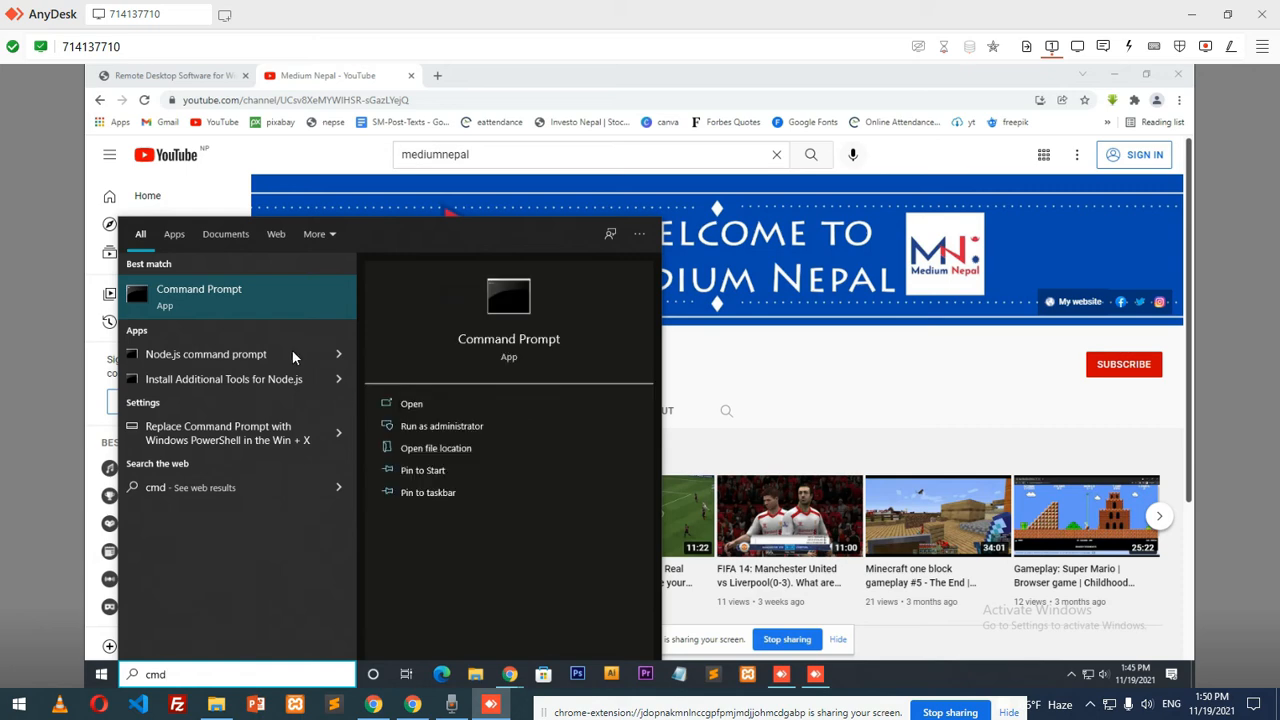
pyautogui.click(250, 299)
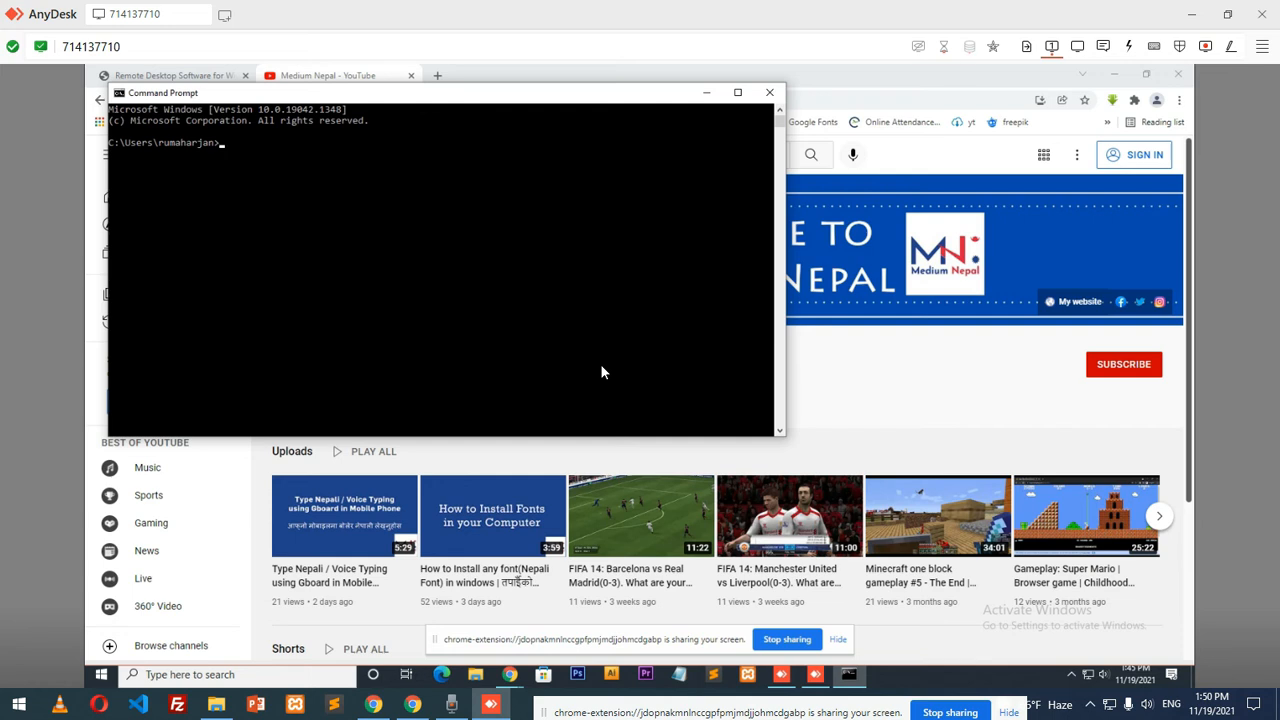
pyautogui.write('ipconfig')
pyautogui.press('Return')
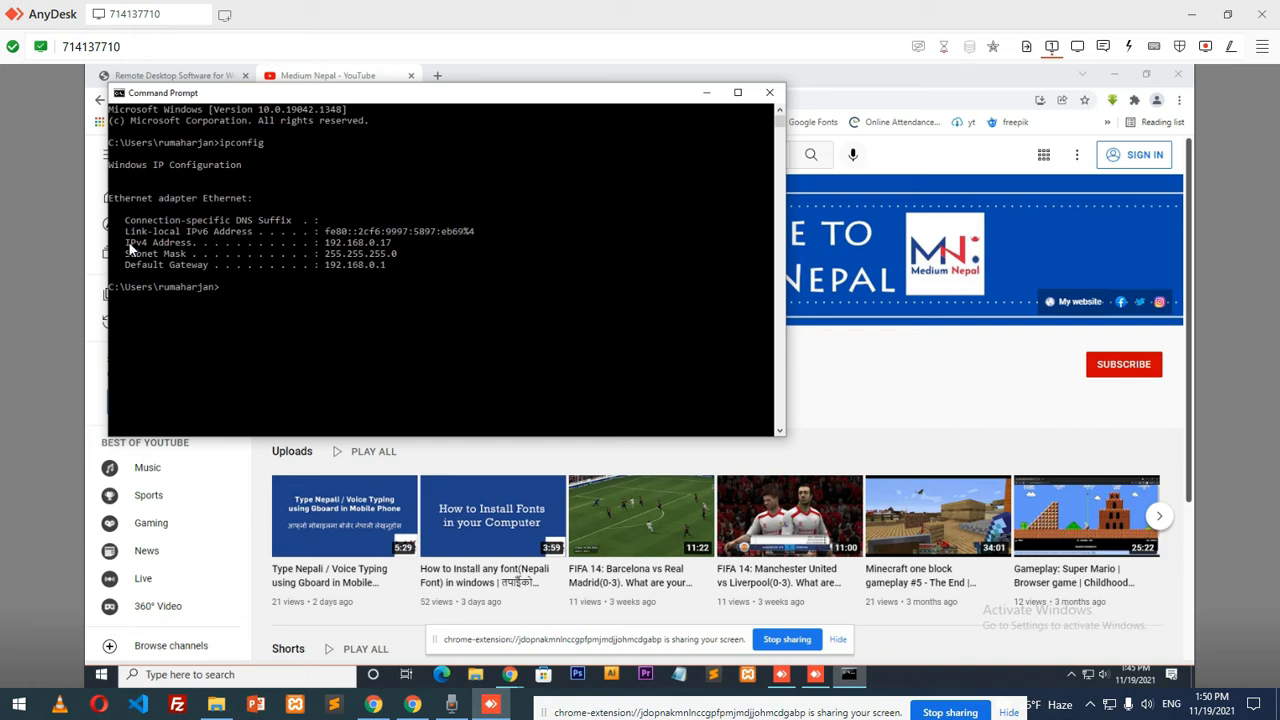
# Select the IPv4 Address line showing 192.168.0.17 in the ipconfig output
pyautogui.moveTo(126, 243); pyautogui.dragTo(398, 242)
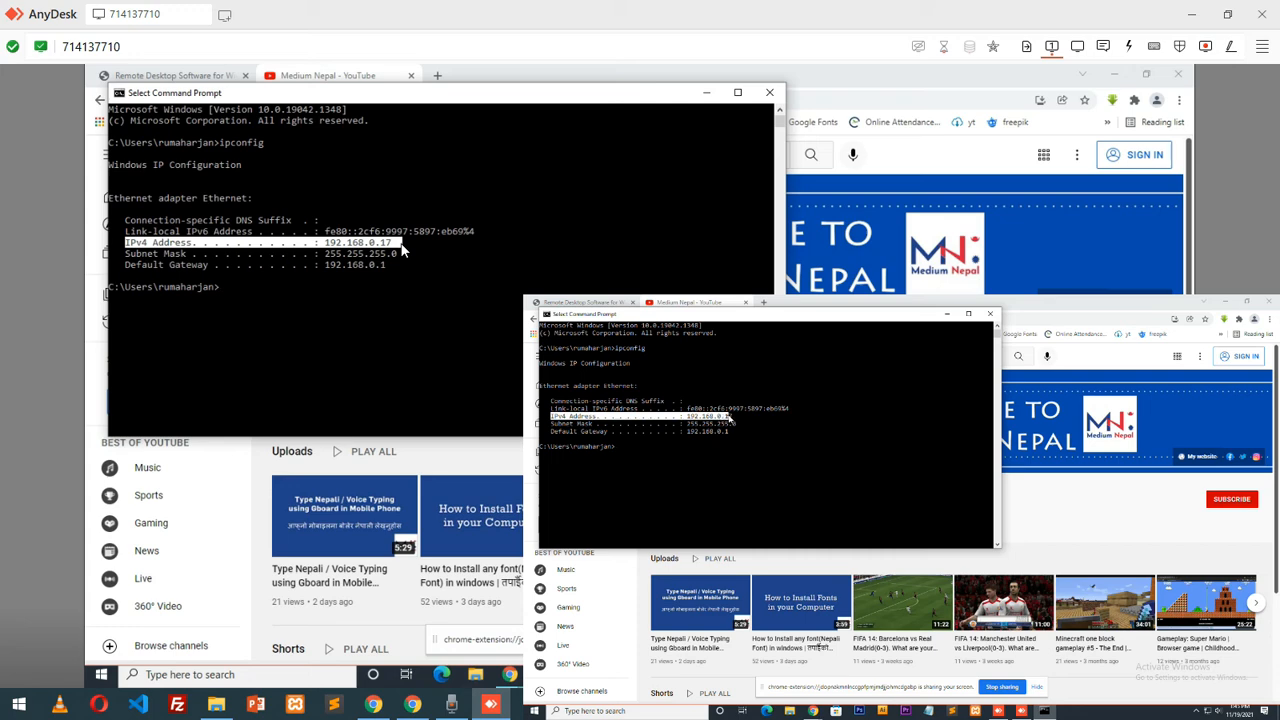
pyautogui.moveTo(336, 253)
pyautogui.mouseDown()
pyautogui.moveTo(197, 250)
pyautogui.moveTo(400, 246)
pyautogui.moveTo(298, 250)
pyautogui.moveTo(273, 238)
pyautogui.moveTo(396, 245)
pyautogui.moveTo(345, 254)
pyautogui.mouseUp()
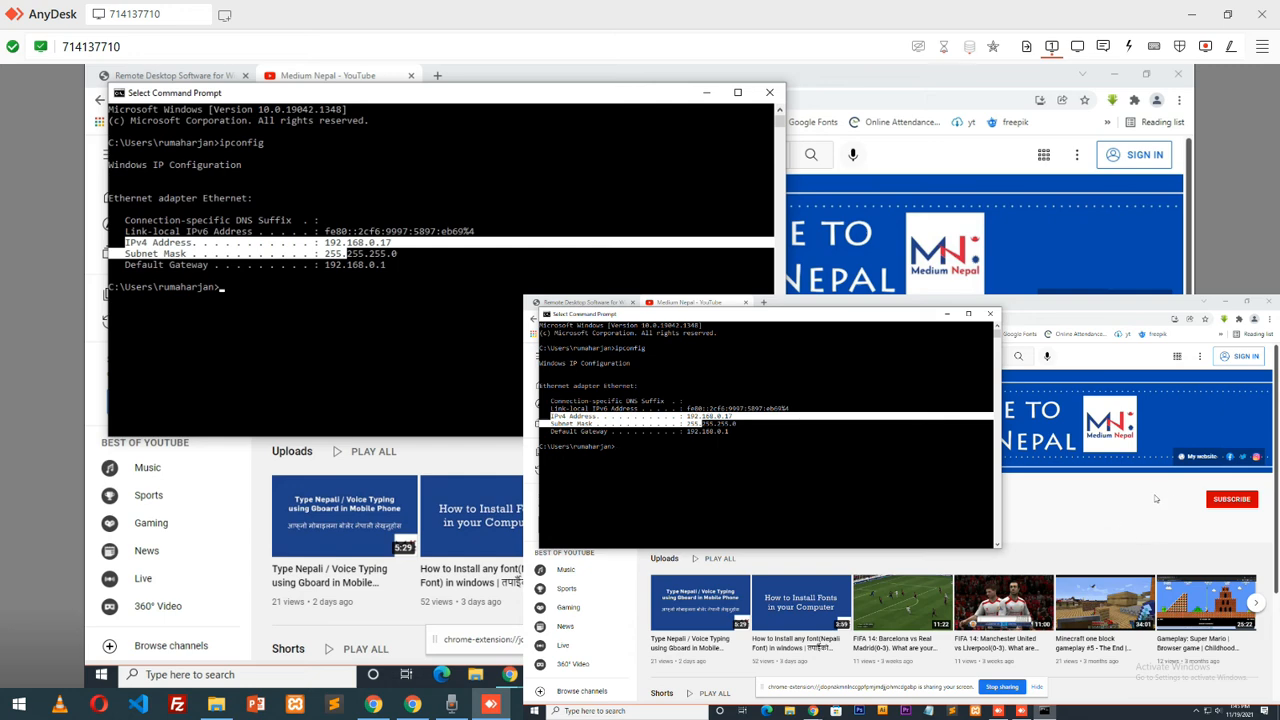
# Click the remote Chrome window to return the Medium Nepal channel page to the front
pyautogui.click(1117, 499)
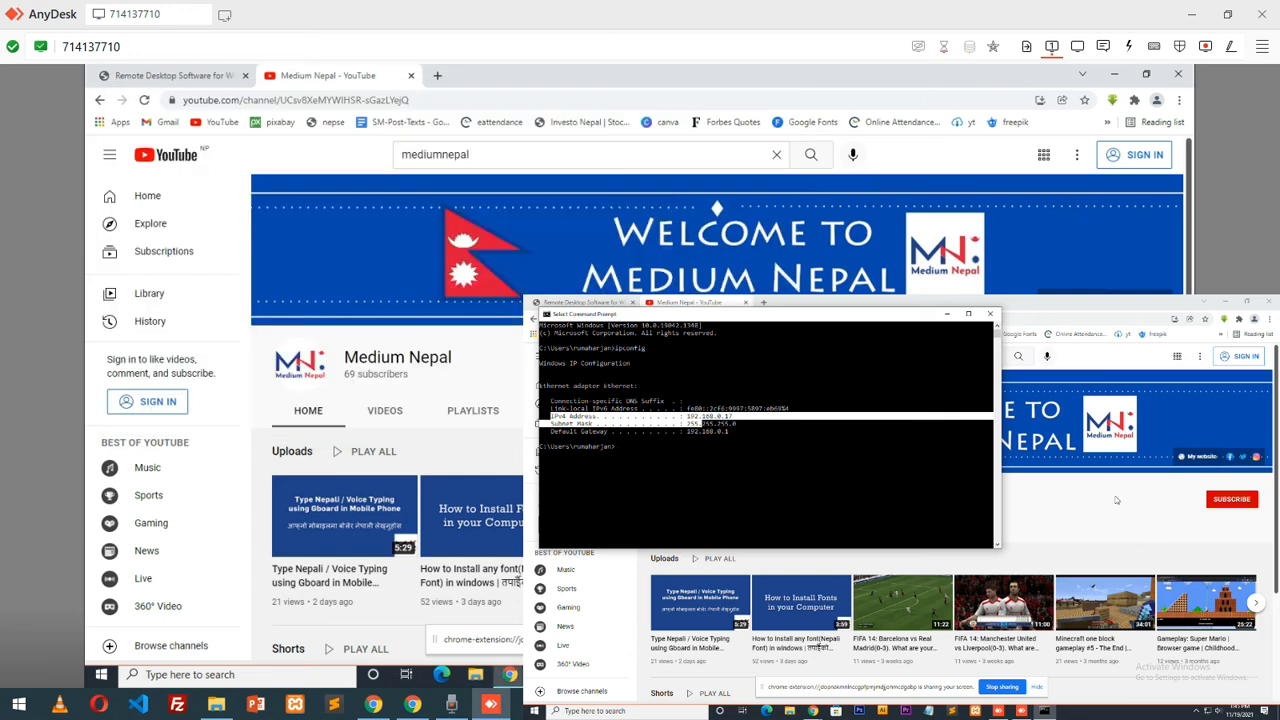